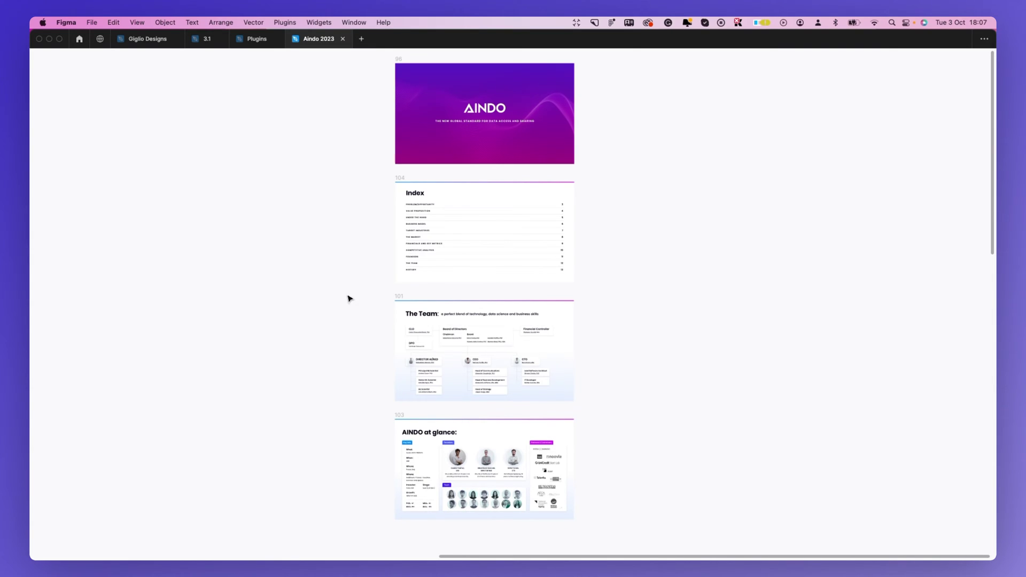
pyautogui.scroll(3, 377, 203)
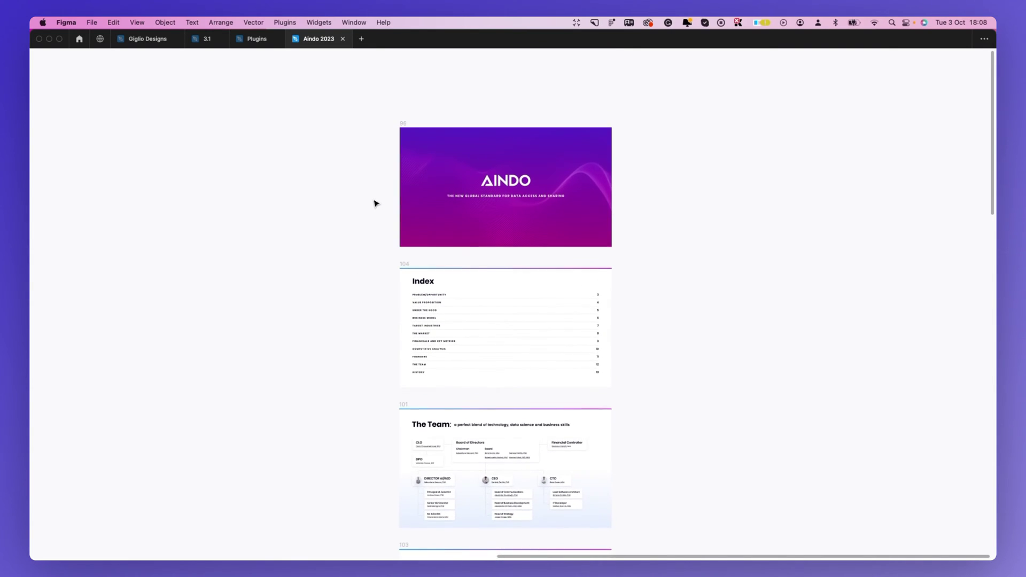
pyautogui.scroll(3, 435, 211)
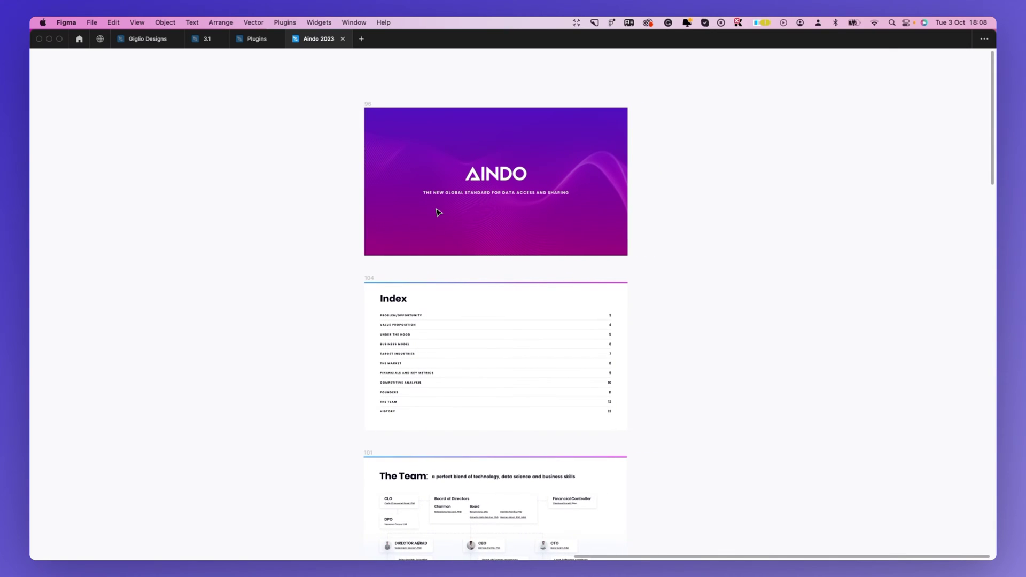
pyautogui.scroll(-2, 438, 212)
pyautogui.hscroll(1, 438, 213)
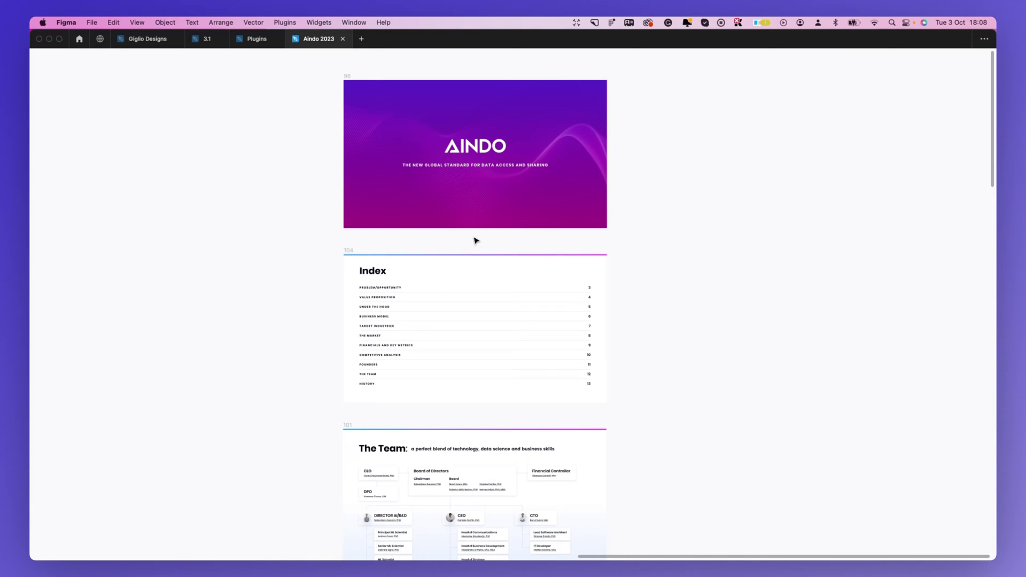
pyautogui.scroll(-2, 474, 239)
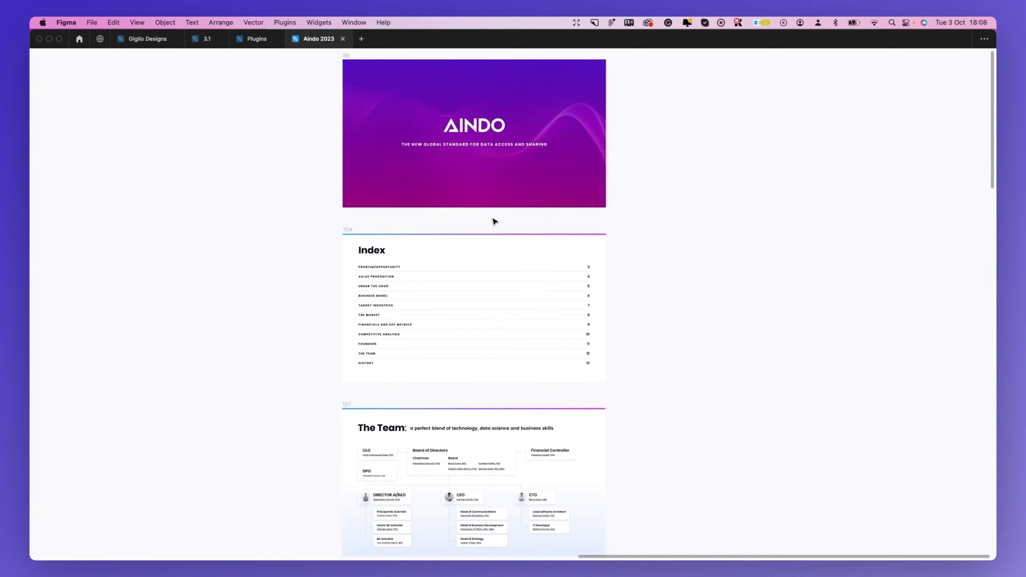
pyautogui.scroll(-1, 500, 221)
pyautogui.scroll(-4, 500, 220)
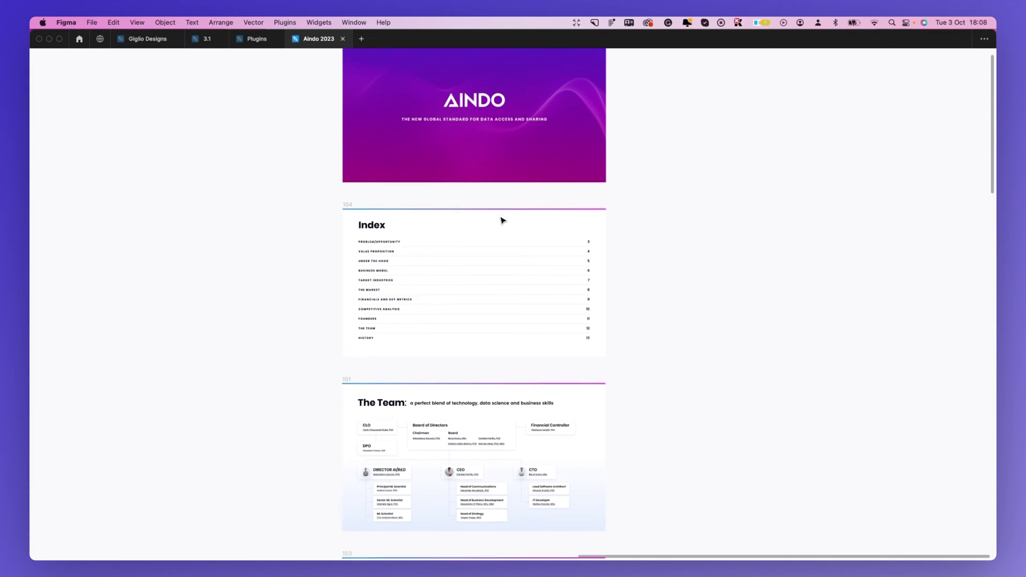
pyautogui.scroll(5, 496, 242)
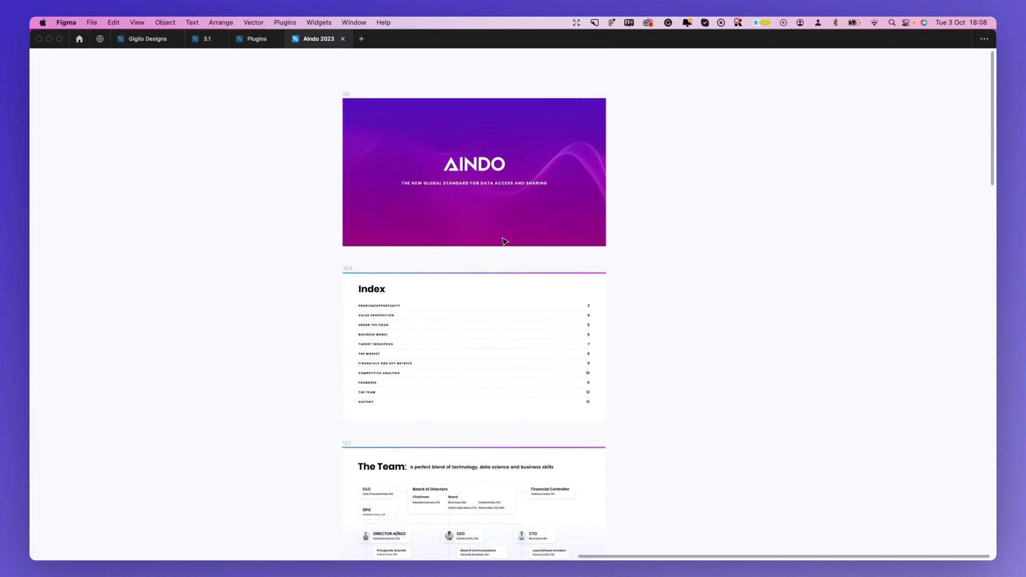
pyautogui.scroll(2, 491, 252)
pyautogui.scroll(1, 491, 253)
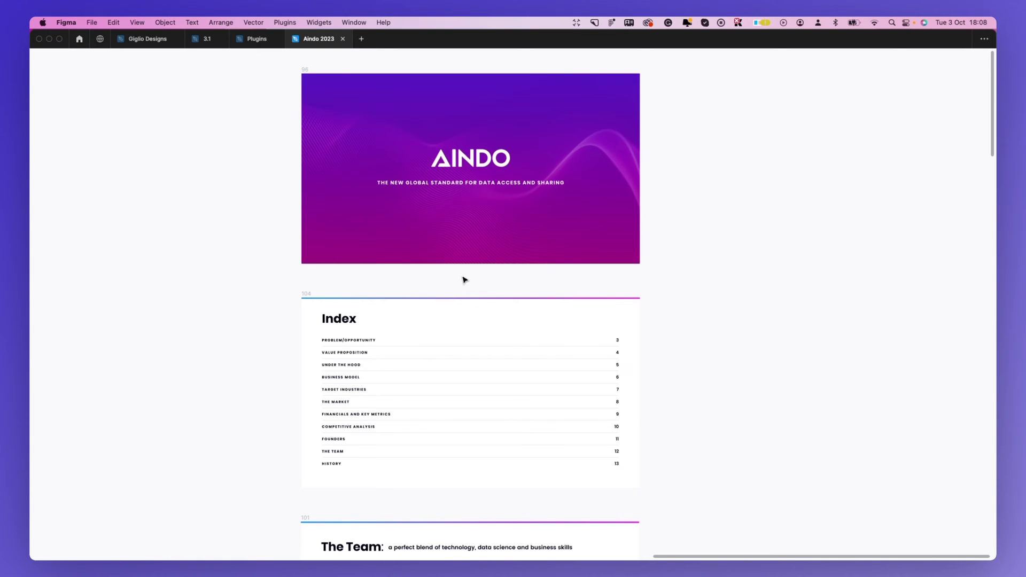
pyautogui.scroll(-2, 464, 279)
pyautogui.scroll(-5, 463, 279)
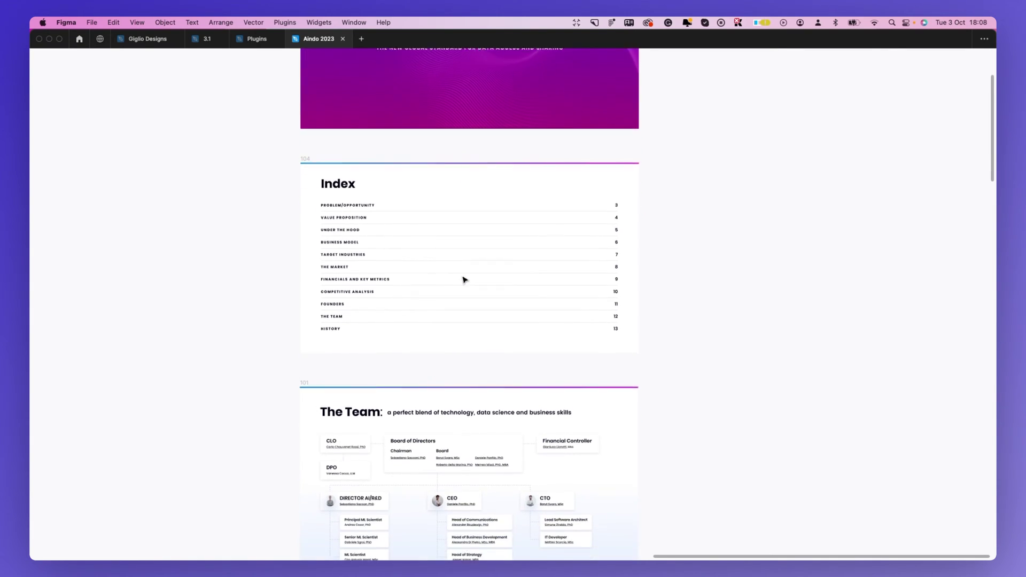
pyautogui.scroll(-5, 463, 279)
pyautogui.scroll(-1, 463, 279)
pyautogui.scroll(-2, 463, 280)
pyautogui.scroll(2, 465, 277)
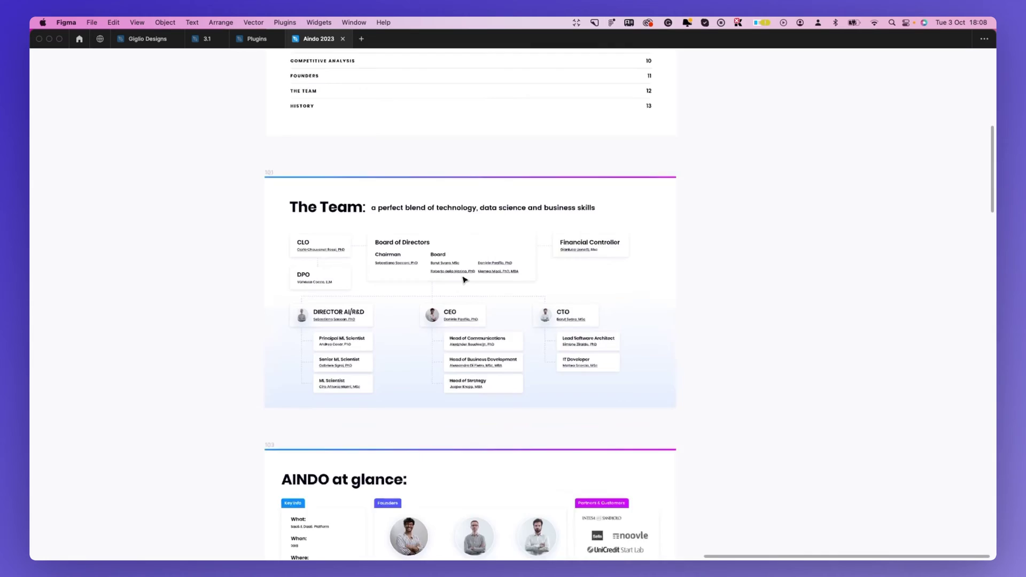
pyautogui.scroll(5, 466, 275)
pyautogui.scroll(2, 384, 260)
pyautogui.scroll(2, 380, 238)
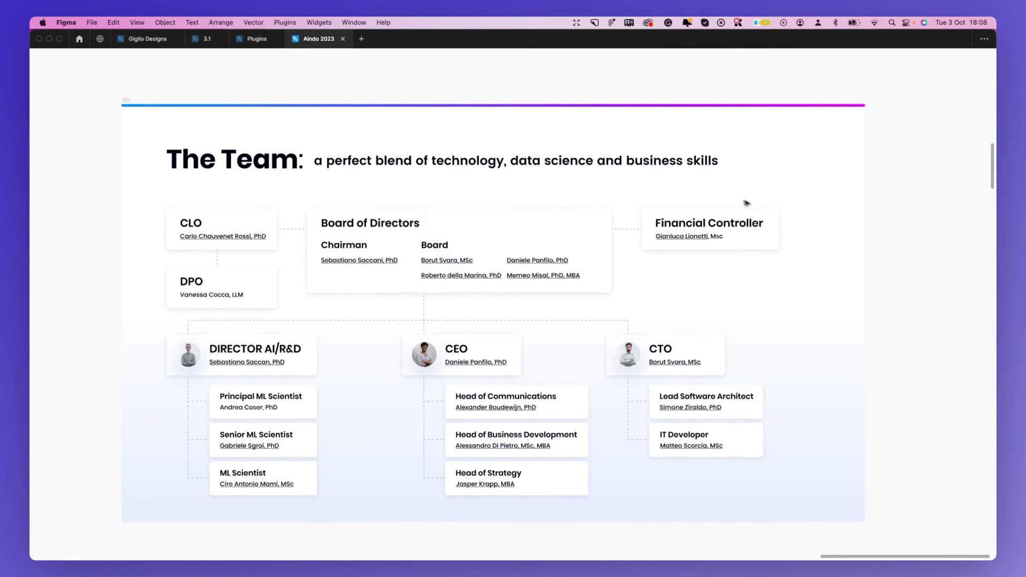
pyautogui.scroll(-1, 776, 210)
pyautogui.scroll(-3, 791, 212)
pyautogui.scroll(-4, 792, 212)
pyautogui.scroll(-3, 791, 212)
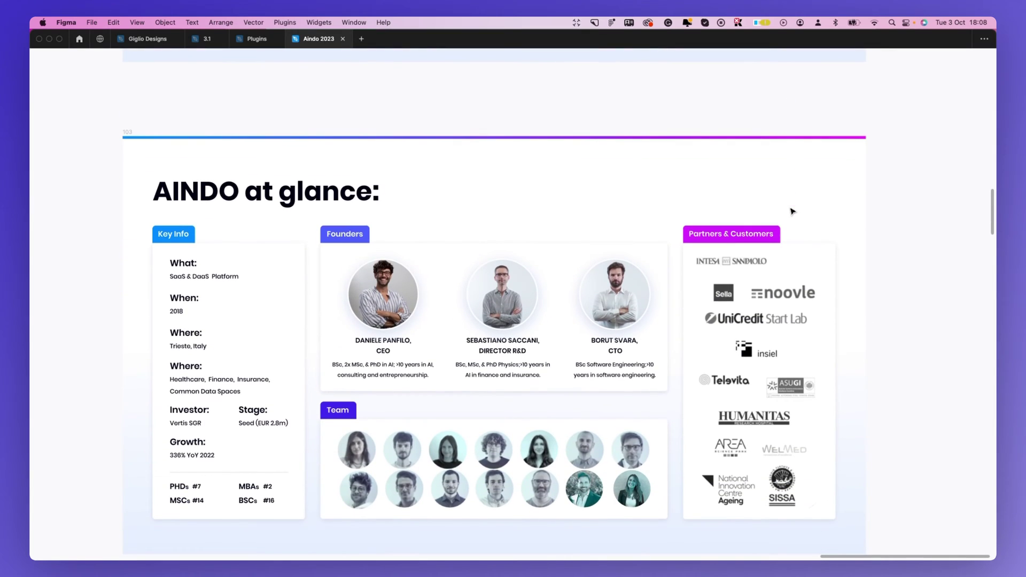
pyautogui.scroll(-3, 731, 216)
pyautogui.scroll(-1, 728, 216)
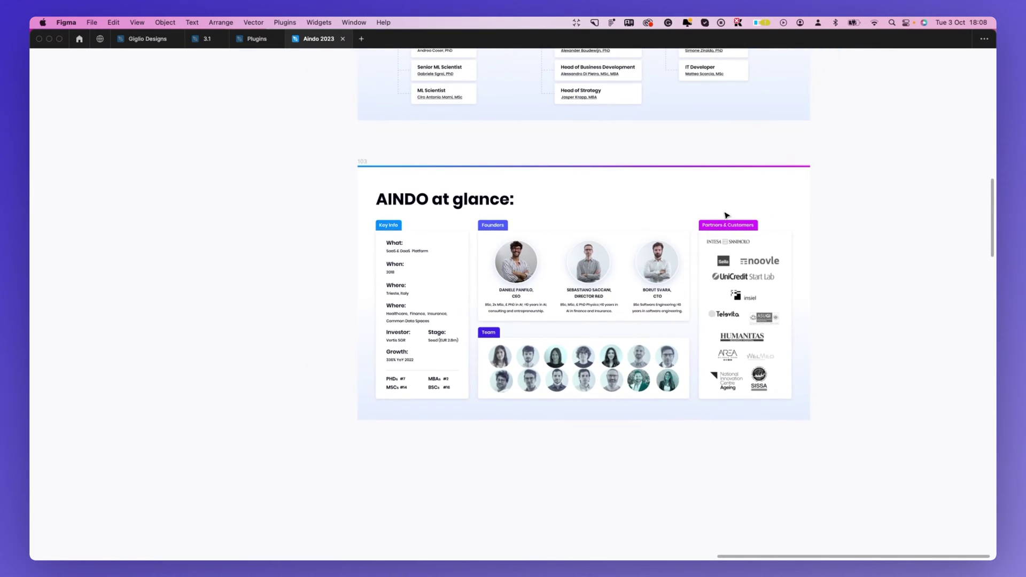
pyautogui.hscroll(1, 724, 214)
pyautogui.scroll(2, 719, 213)
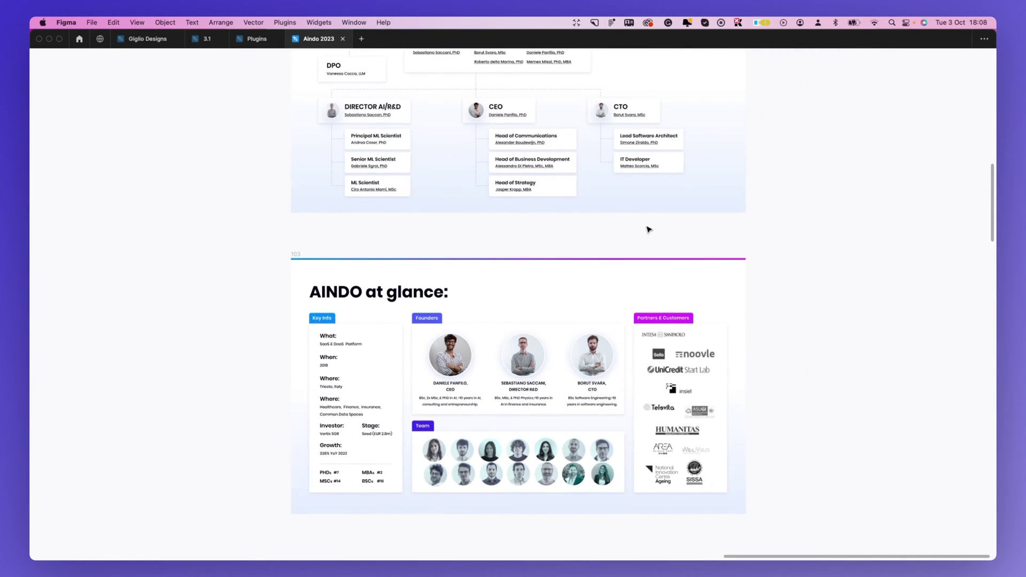
pyautogui.scroll(-2, 642, 233)
pyautogui.scroll(2, 641, 233)
pyautogui.scroll(2, 641, 232)
pyautogui.scroll(2, 642, 233)
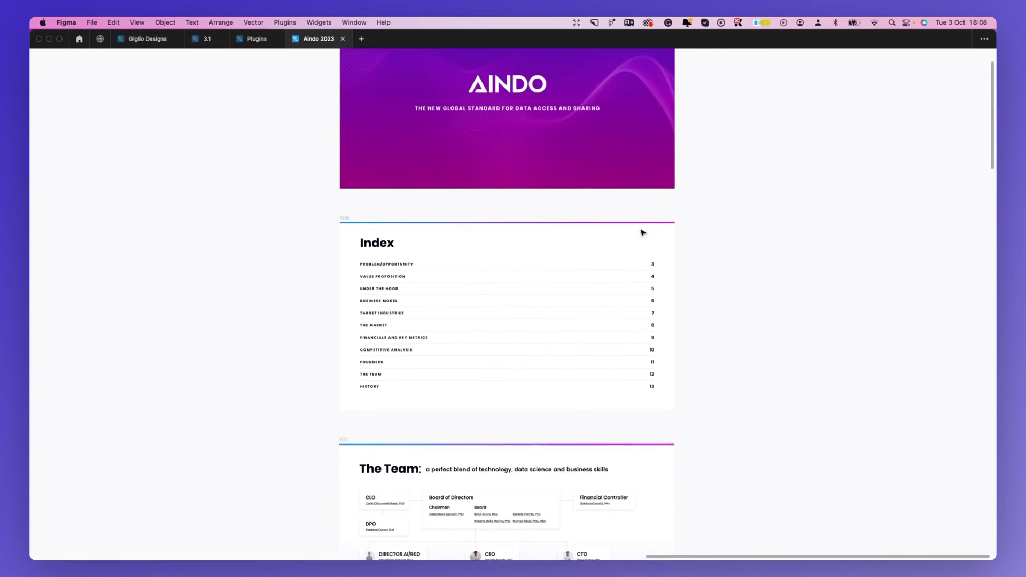
pyautogui.scroll(1, 642, 233)
pyautogui.press('super+backslash')
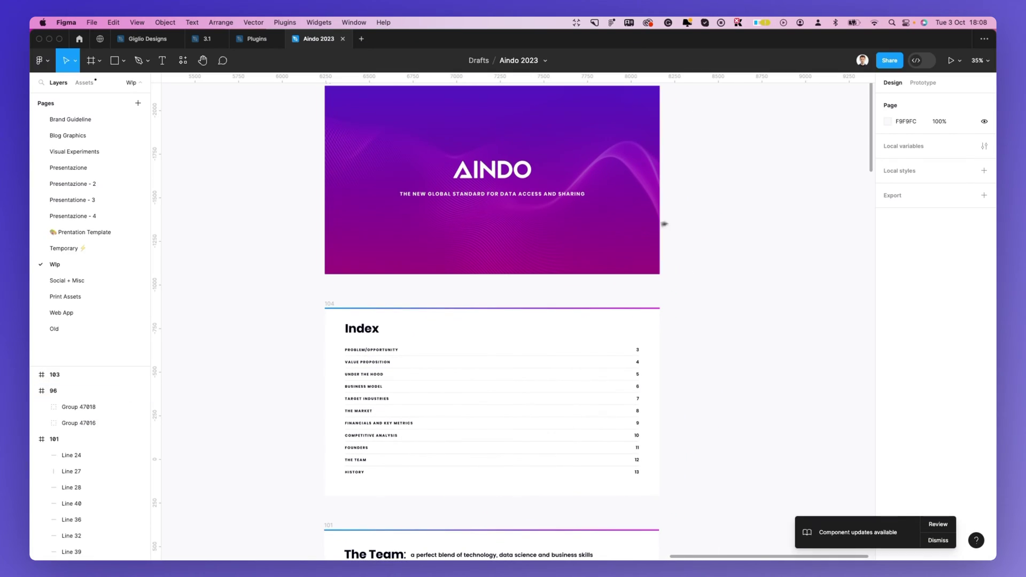
pyautogui.scroll(2, 686, 197)
pyautogui.click(326, 163)
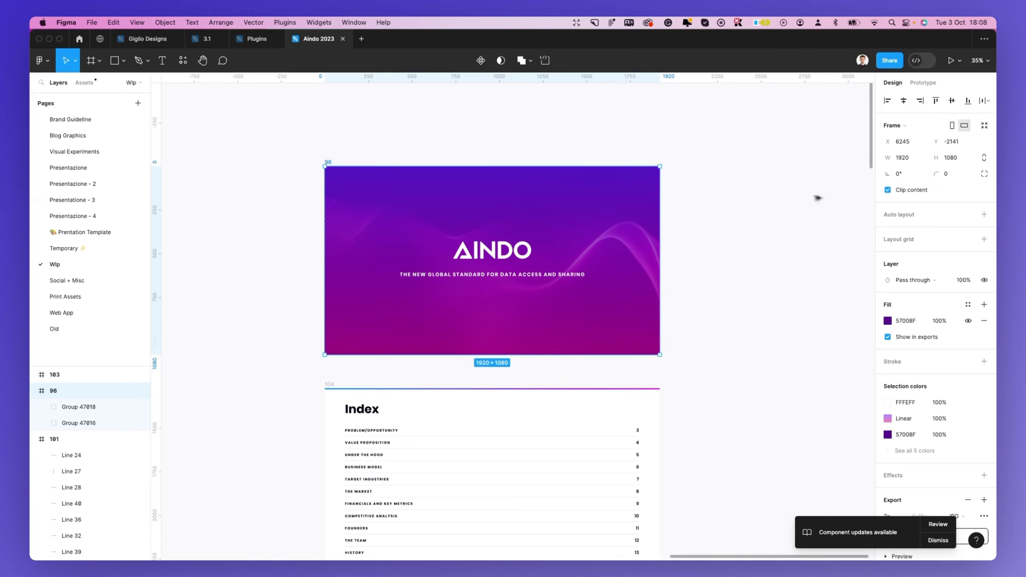
pyautogui.click(785, 193)
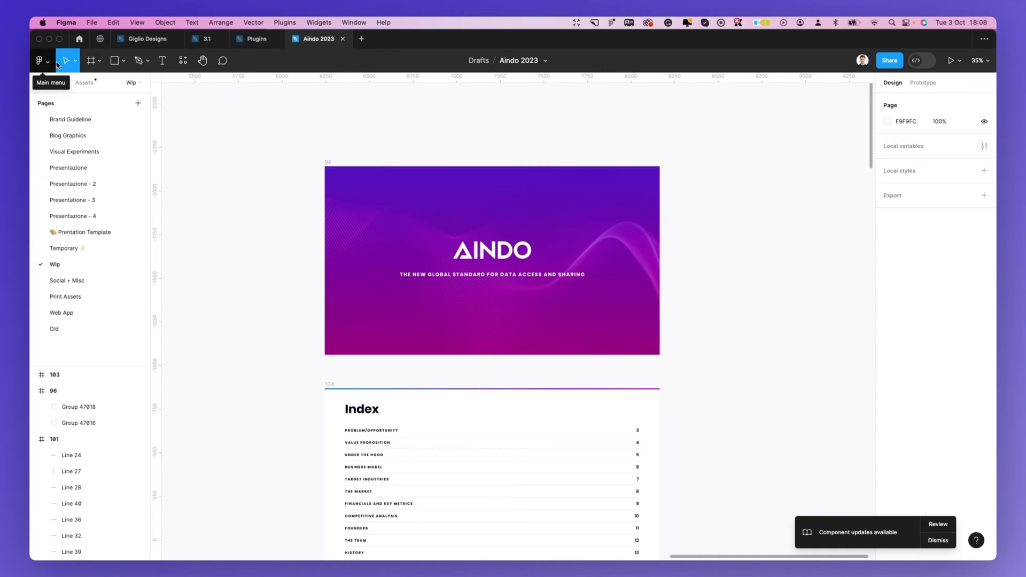
# - Open the Plugins browser from Figma's main menu to find the Deck plugin
pyautogui.click(49, 64)
pyautogui.moveTo(77, 381)
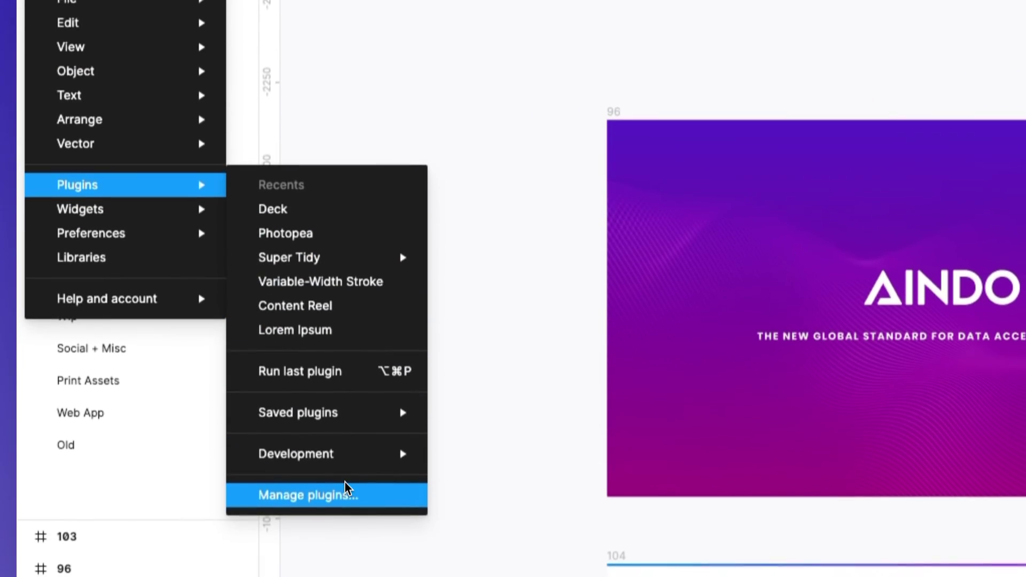
pyautogui.click(344, 487)
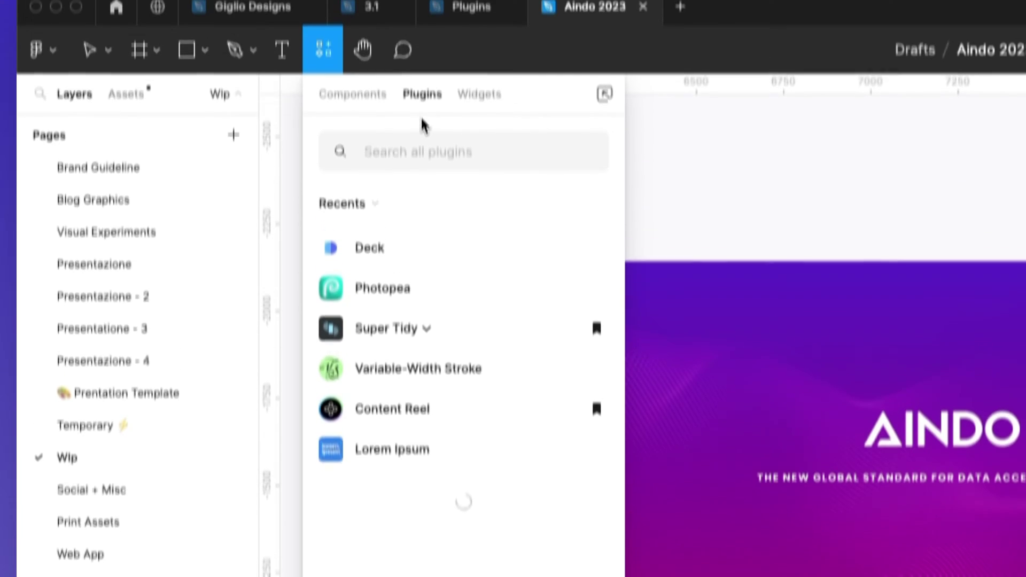
pyautogui.write('deck')
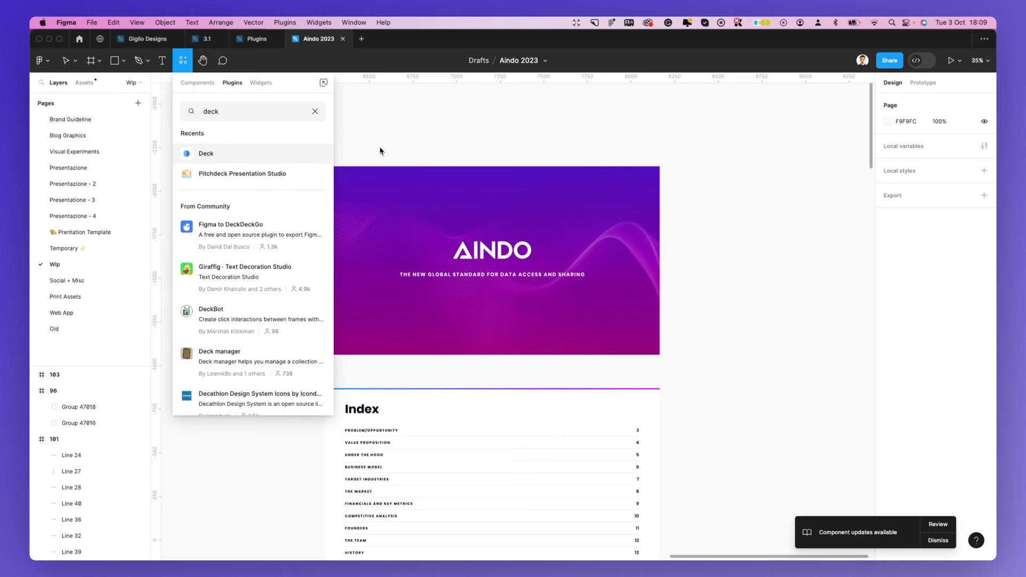
pyautogui.scroll(-3, 374, 148)
pyautogui.hscroll(-2, 373, 148)
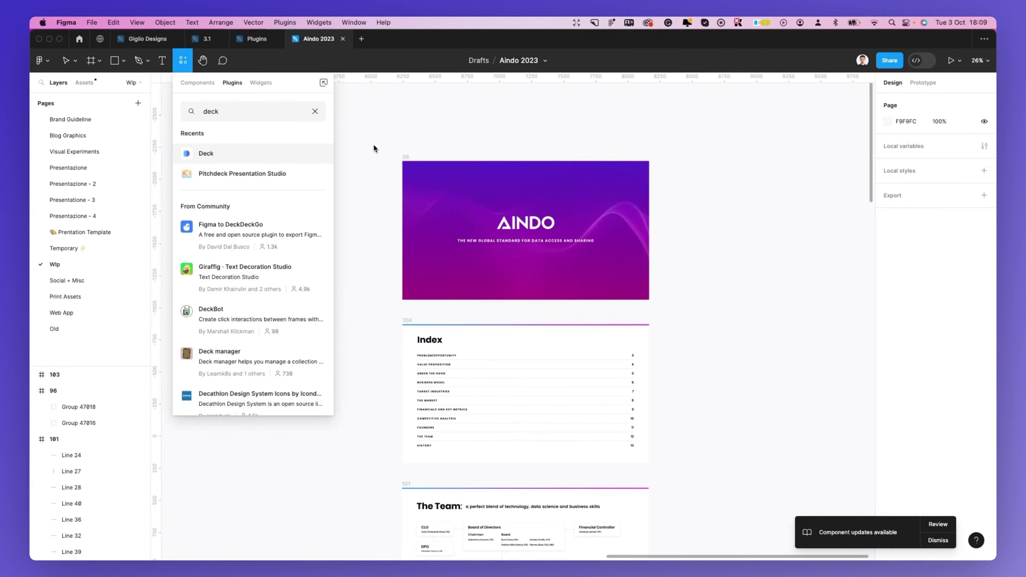
# - Launch the Deck plugin, move its window aside, and marquee-select the four AINDO slide frames
pyautogui.click(237, 154)
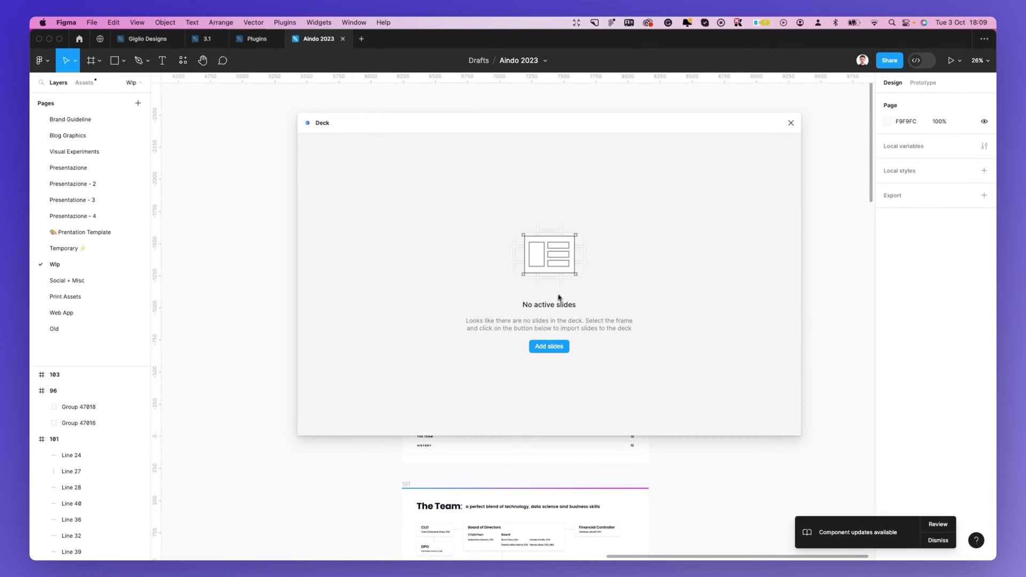
pyautogui.moveTo(593, 124); pyautogui.dragTo(332, 128)
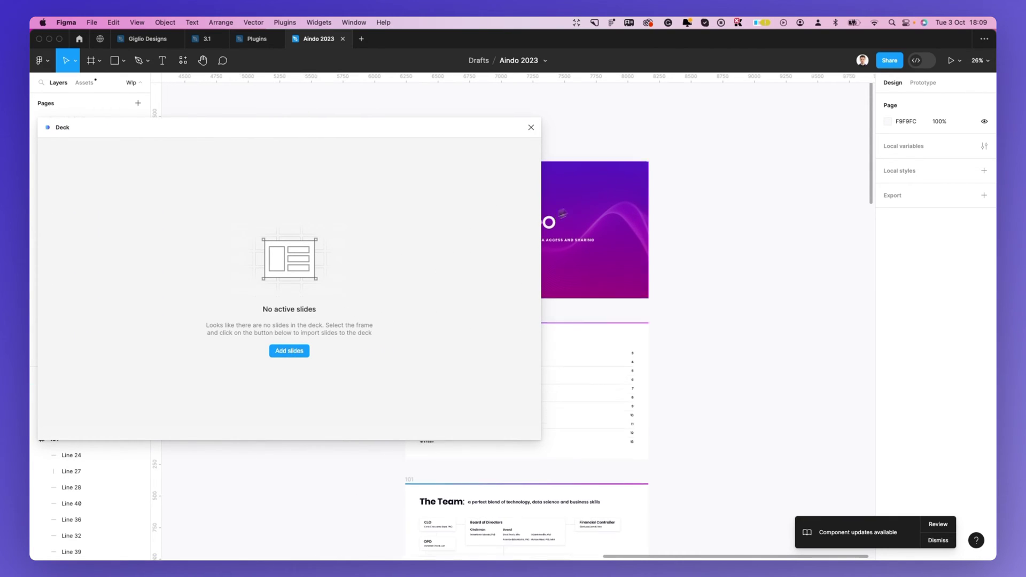
pyautogui.scroll(-5, 594, 200)
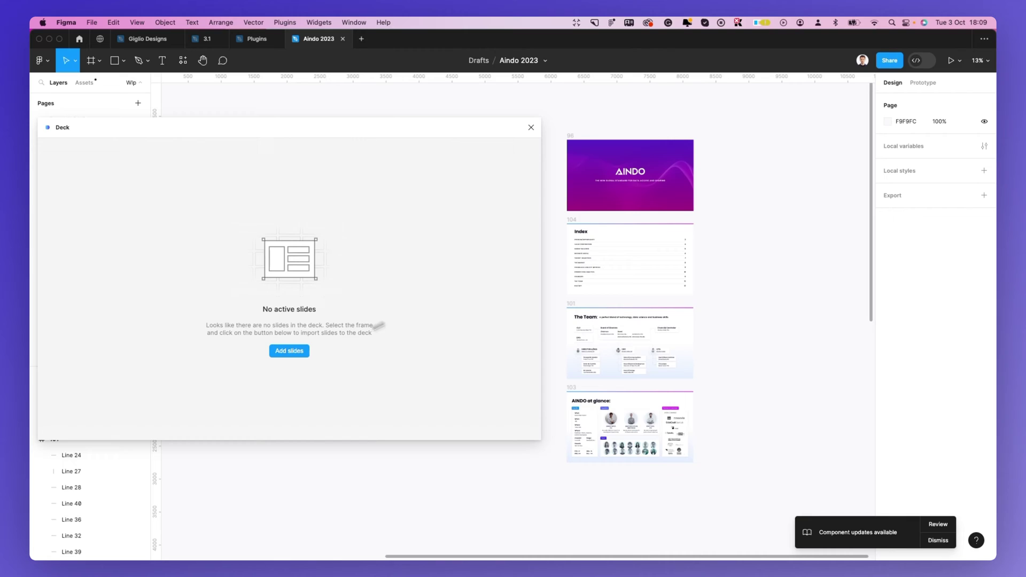
pyautogui.click(296, 352)
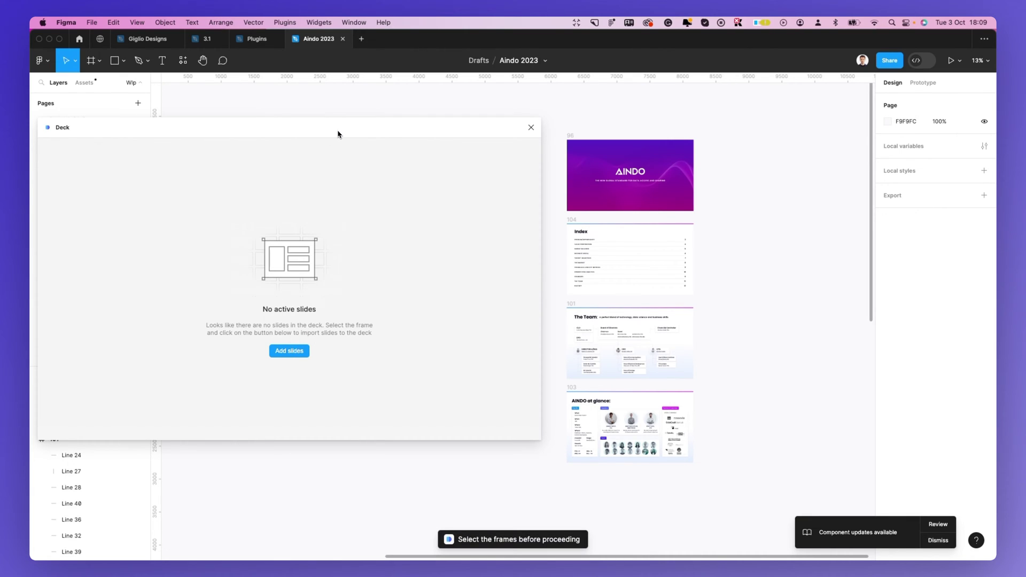
pyautogui.hscroll(-1, 553, 132)
pyautogui.moveTo(550, 118); pyautogui.dragTo(756, 520)
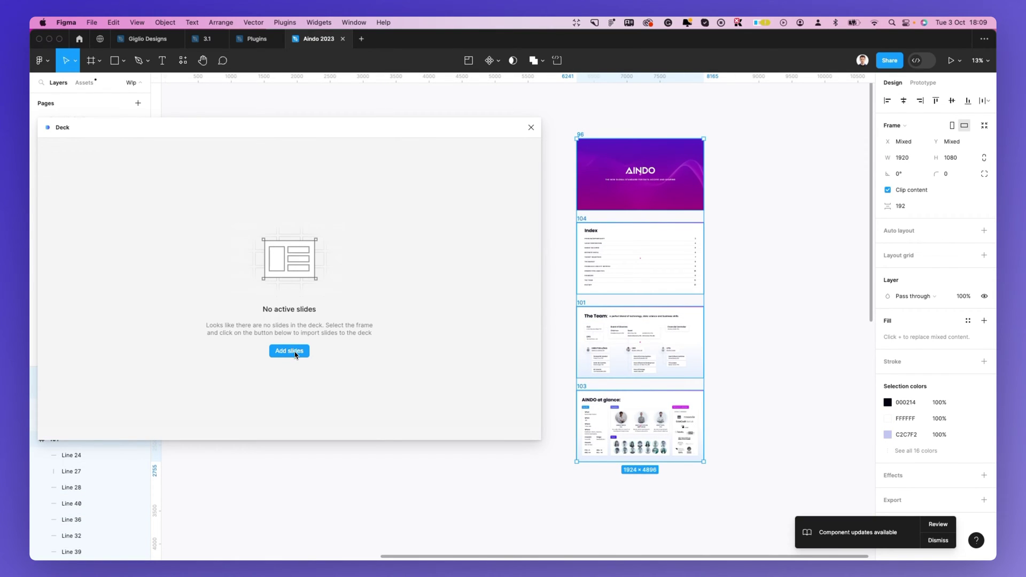
# - Add the four frames to Deck, with the AINDO title slide first and Index second
pyautogui.click(296, 353)
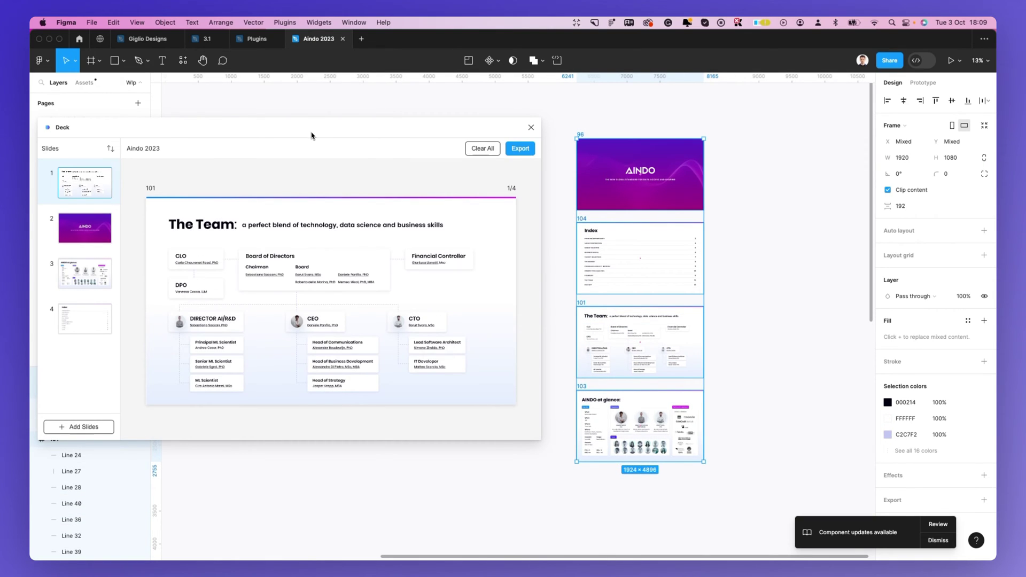
pyautogui.moveTo(311, 136); pyautogui.dragTo(318, 156)
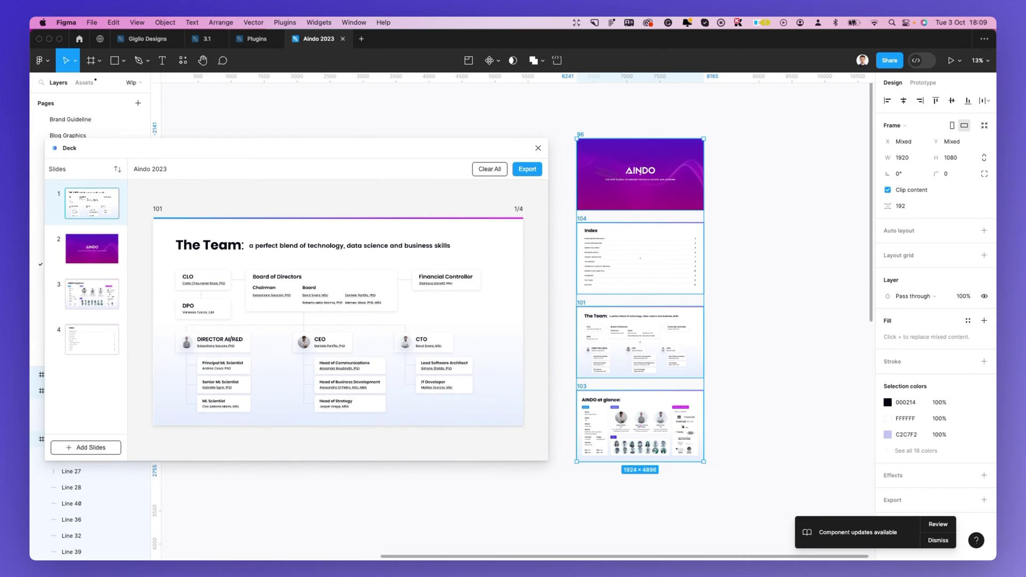
pyautogui.moveTo(222, 159); pyautogui.dragTo(386, 150)
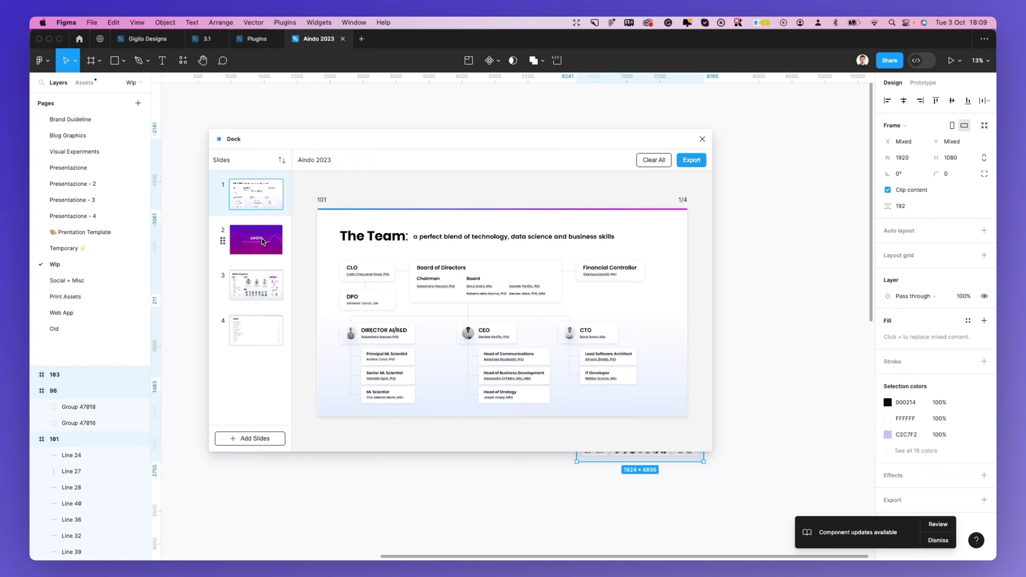
pyautogui.moveTo(223, 241); pyautogui.dragTo(222, 199)
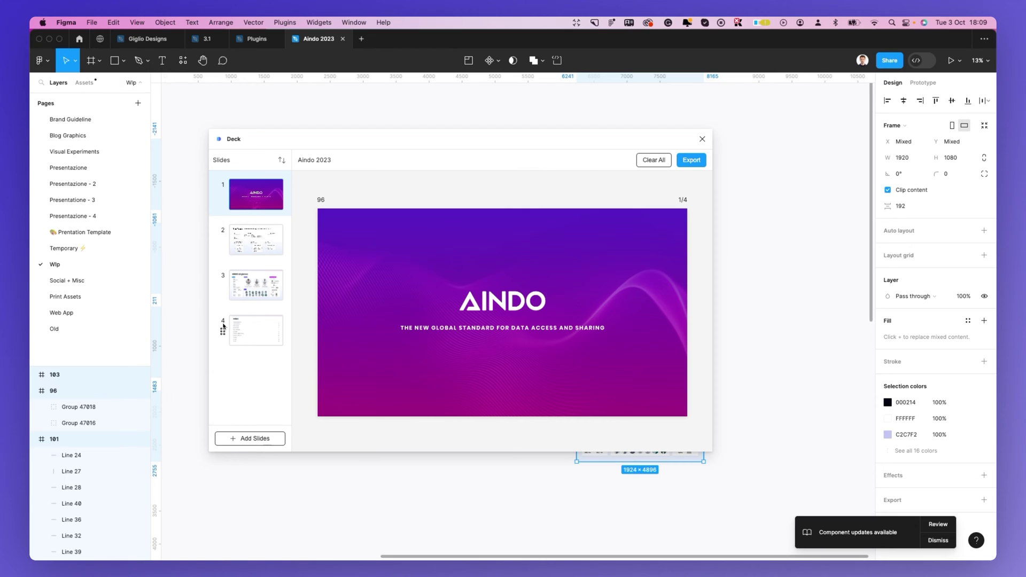
pyautogui.moveTo(223, 327); pyautogui.dragTo(223, 238)
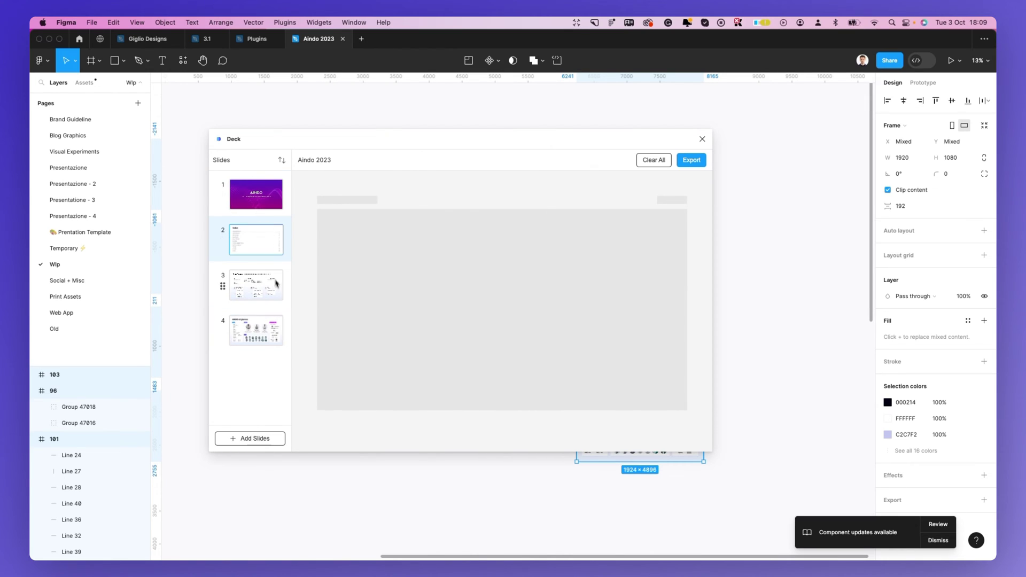
pyautogui.moveTo(577, 132); pyautogui.dragTo(402, 132)
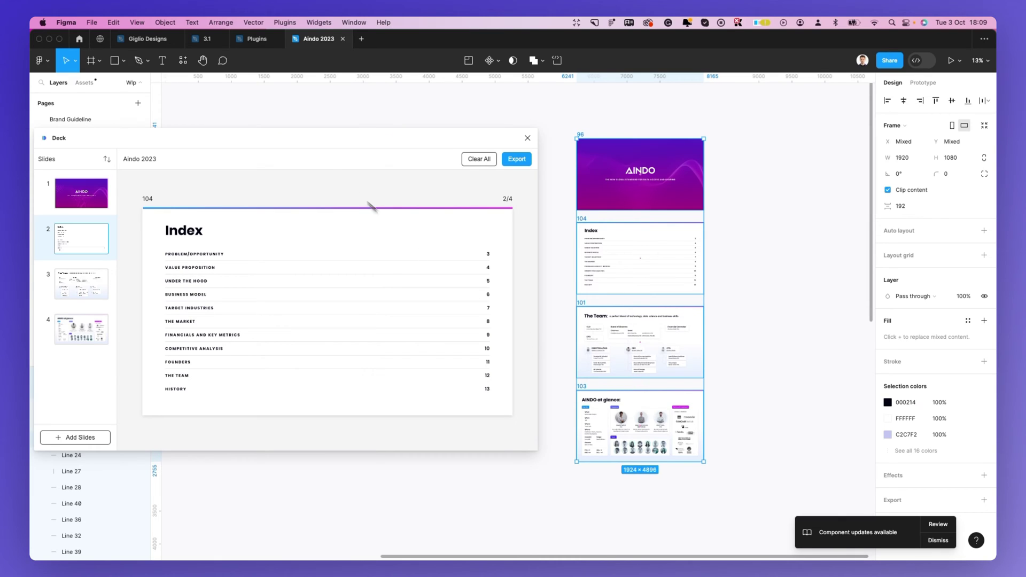
pyautogui.moveTo(300, 142); pyautogui.dragTo(495, 149)
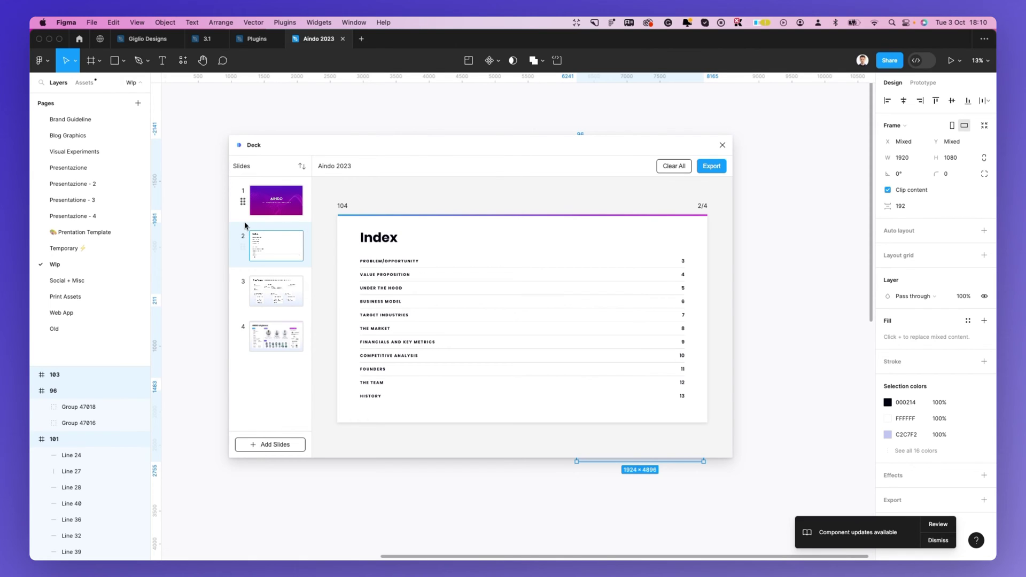
# - Export the Aindo 2023 deck as .pptx, cancel the Save dialog, and close Deck
pyautogui.click(712, 167)
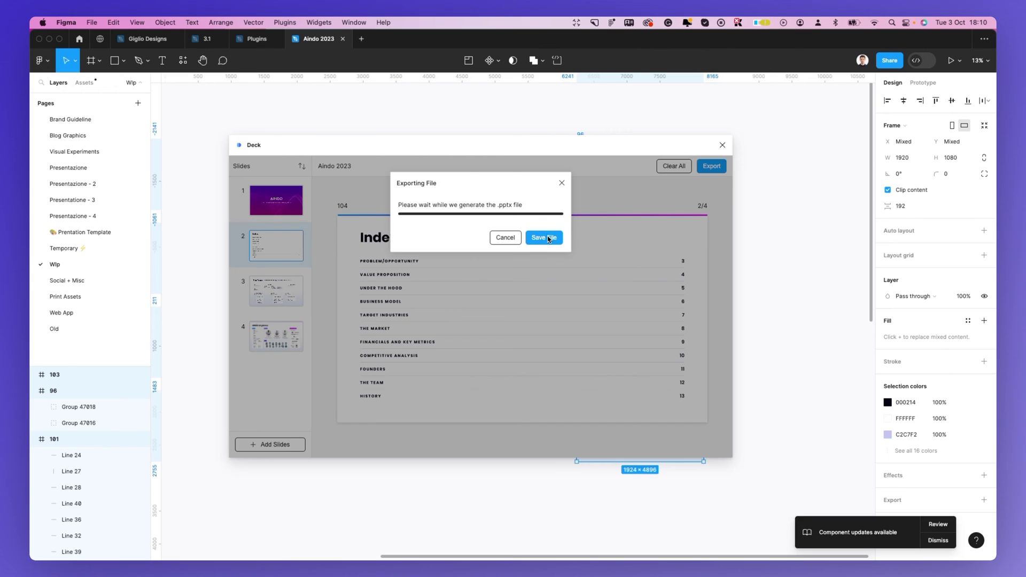
pyautogui.click(545, 238)
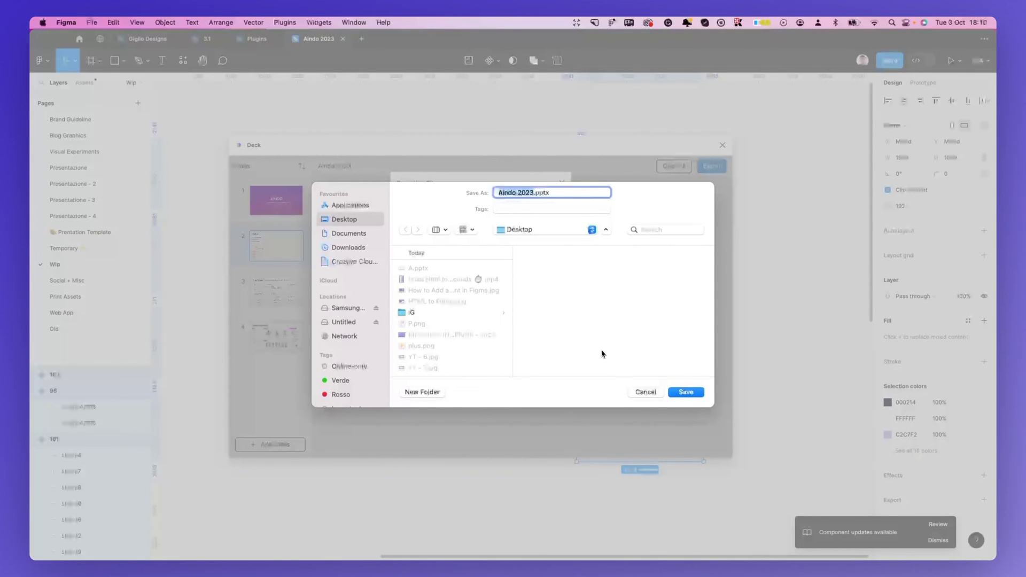
pyautogui.click(646, 392)
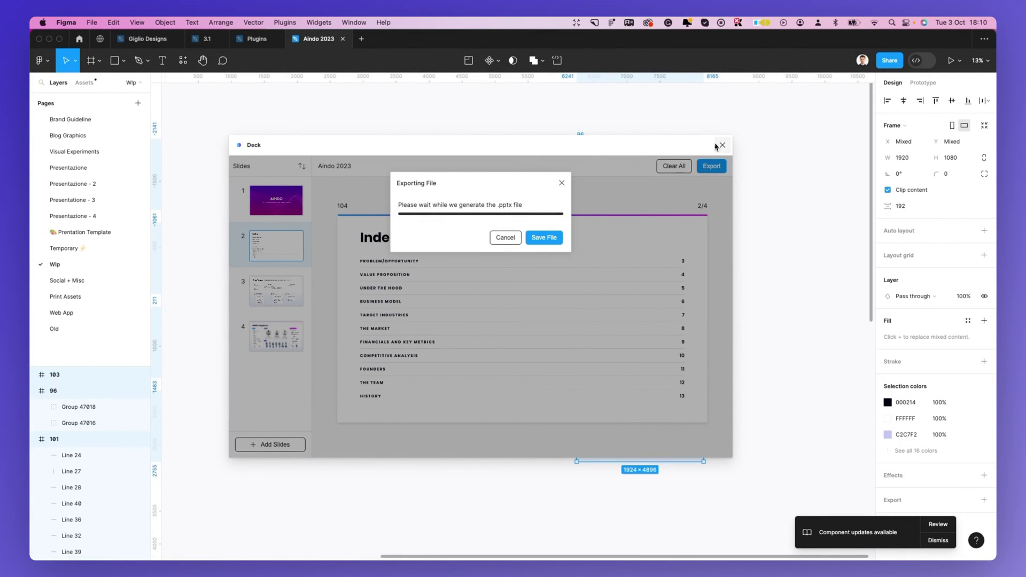
pyautogui.click(722, 145)
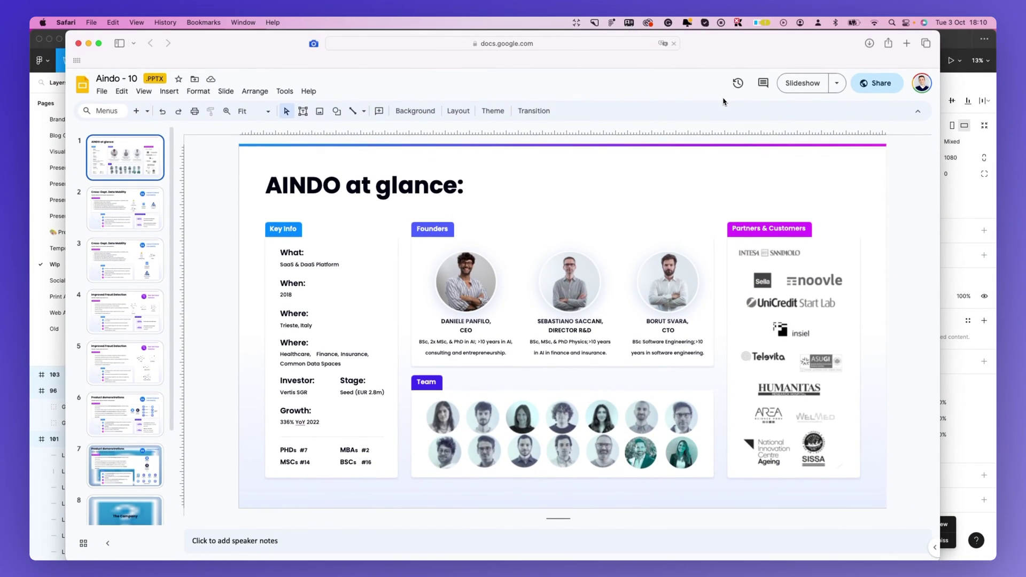
pyautogui.click(286, 231)
pyautogui.click(324, 186)
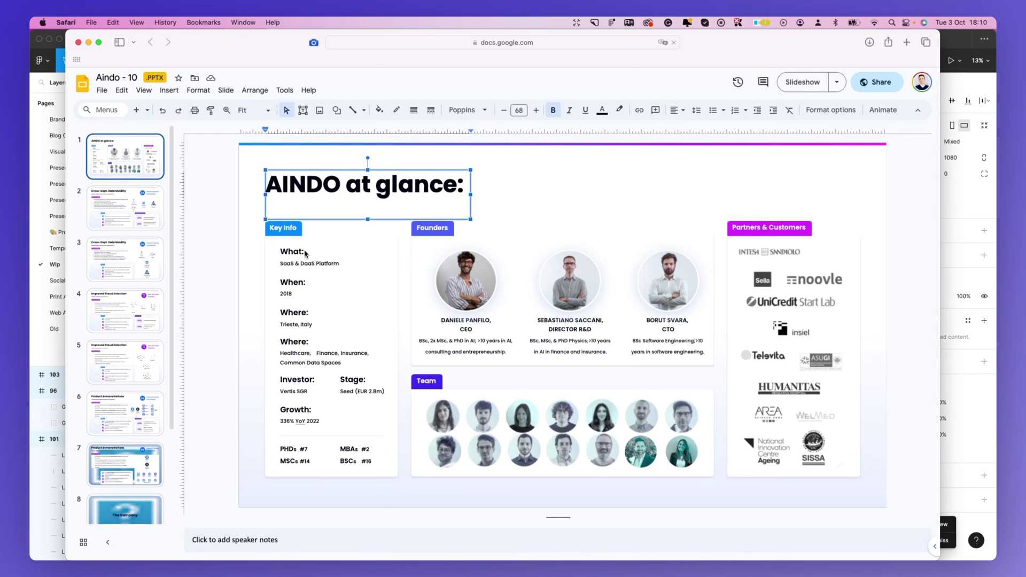
pyautogui.click(529, 146)
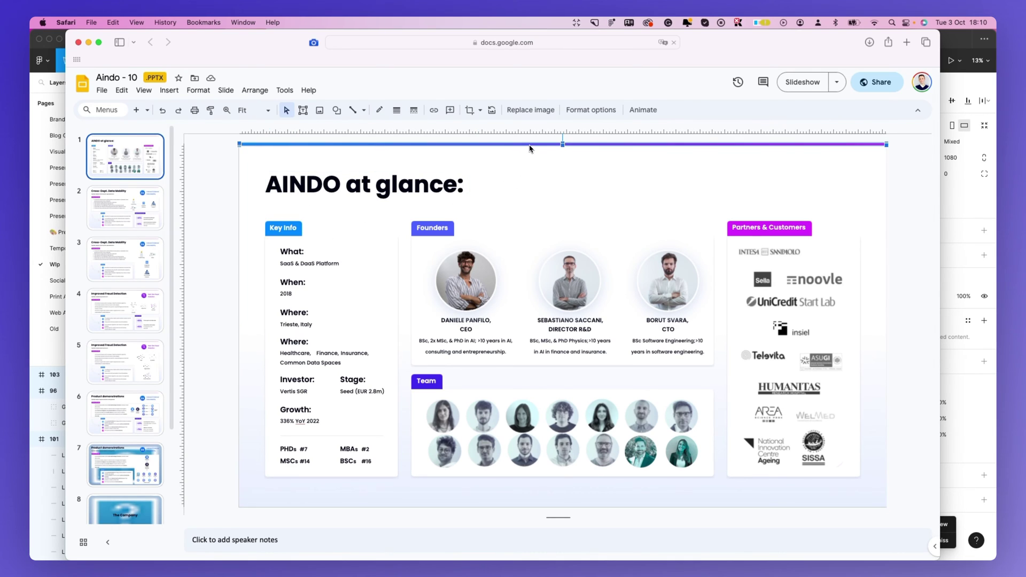
pyautogui.moveTo(529, 148); pyautogui.dragTo(532, 170)
pyautogui.press('super+z')
pyautogui.click(482, 279)
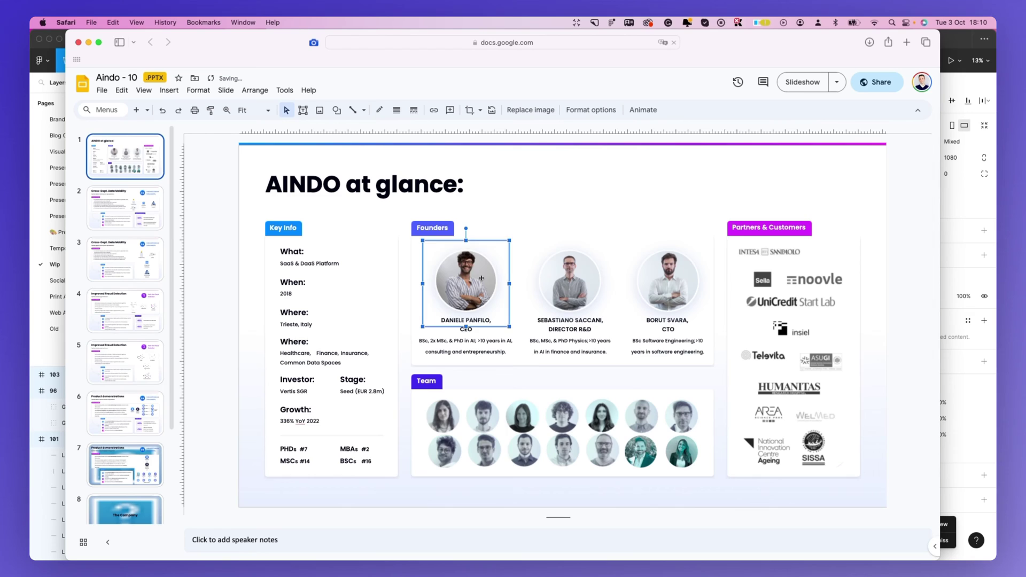
pyautogui.moveTo(482, 279); pyautogui.dragTo(537, 246)
pyautogui.press('super+z')
pyautogui.click(607, 285)
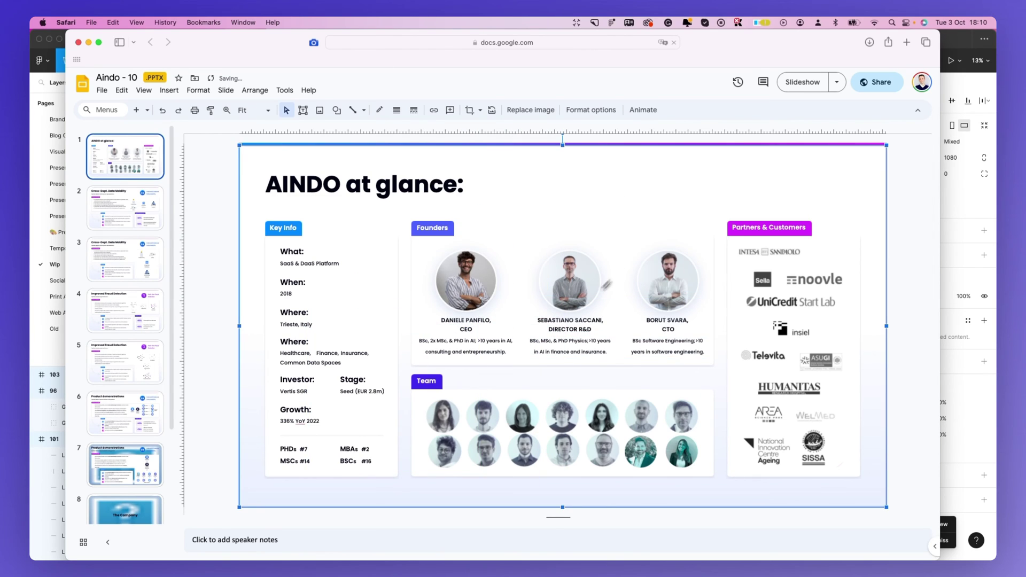
pyautogui.click(114, 214)
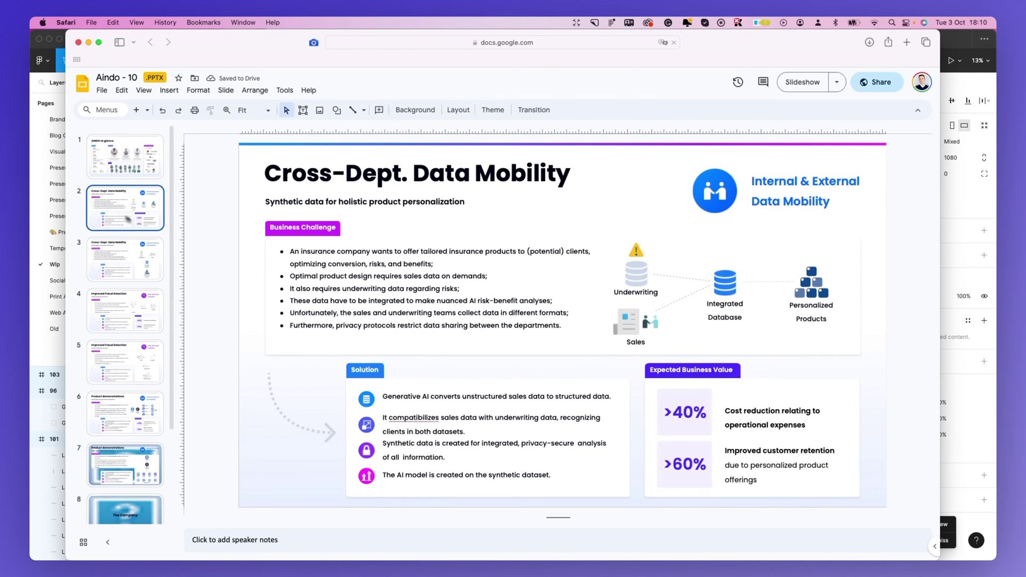
pyautogui.click(329, 287)
pyautogui.click(249, 232)
pyautogui.click(161, 175)
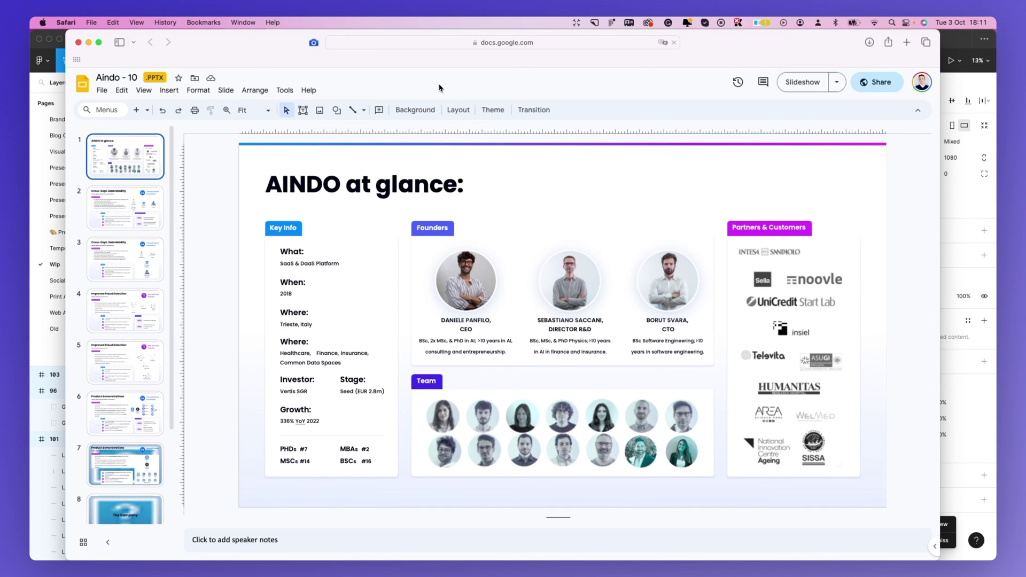
# - Switch back to Figma, deselect the frames, and hide the interface with Cmd+\
pyautogui.press('super+Tab')
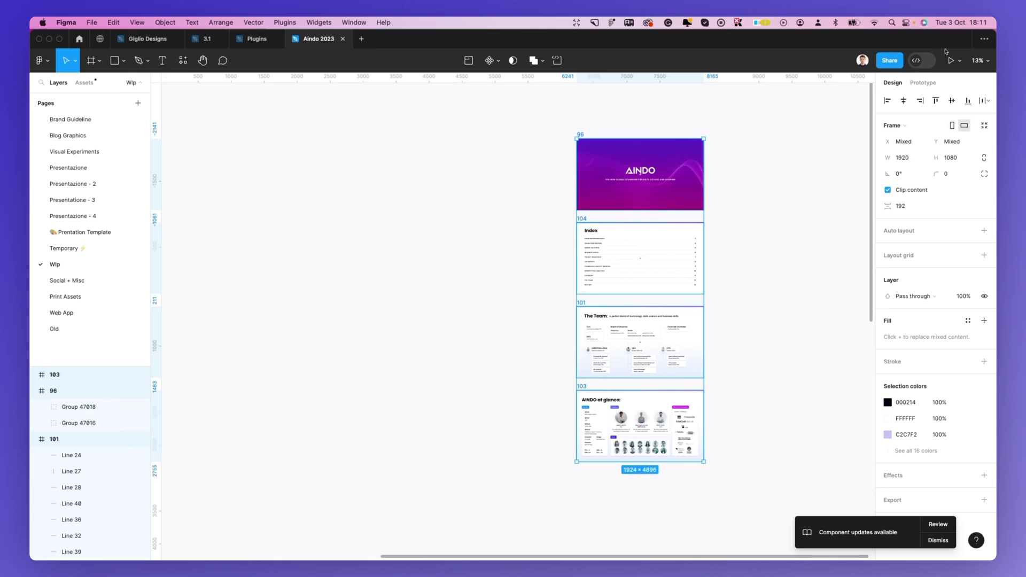
pyautogui.hscroll(2, 427, 153)
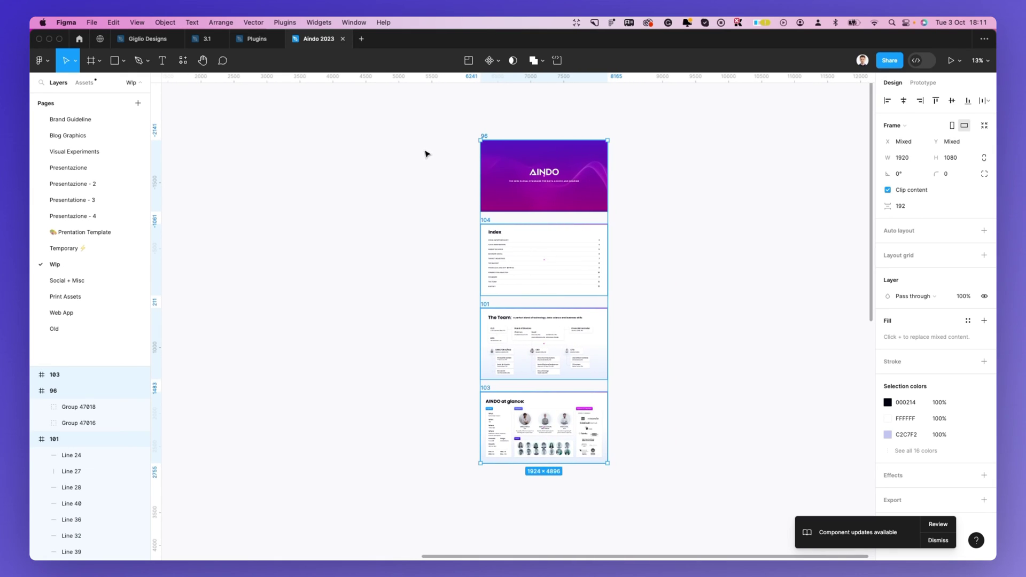
pyautogui.click(425, 153)
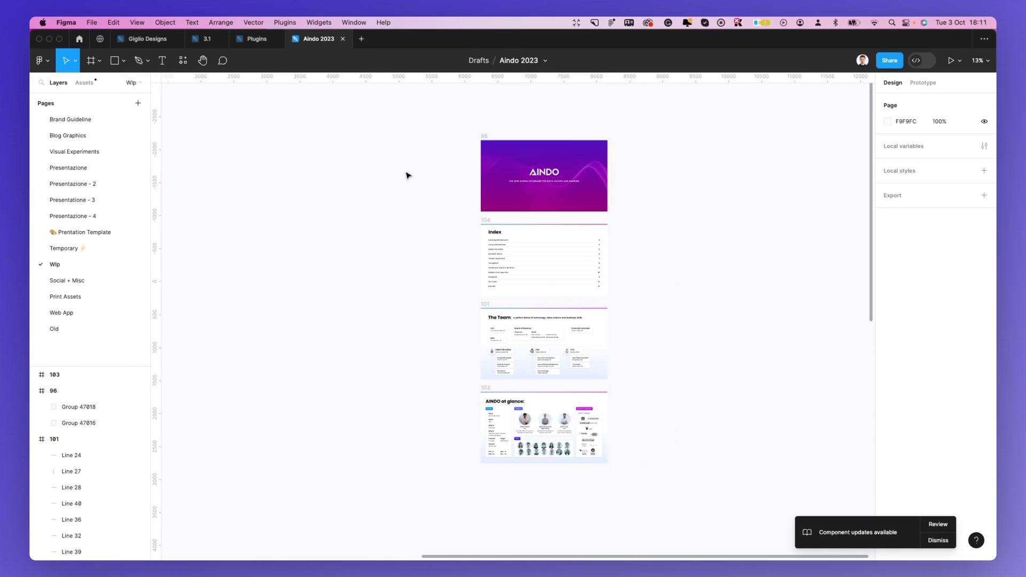
pyautogui.press('super+backslash')
pyautogui.scroll(3, 554, 246)
pyautogui.scroll(2, 558, 250)
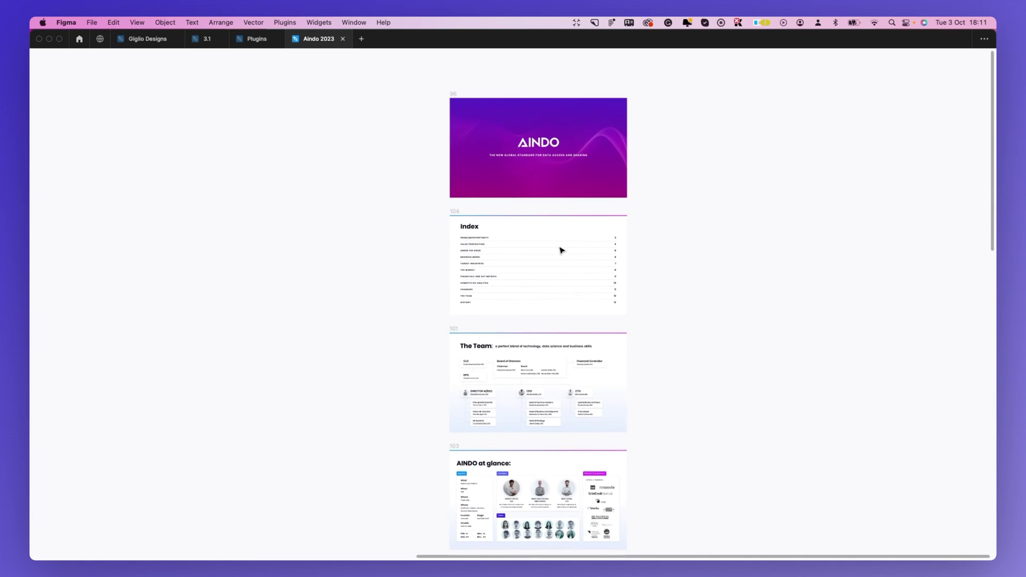
pyautogui.scroll(2, 559, 250)
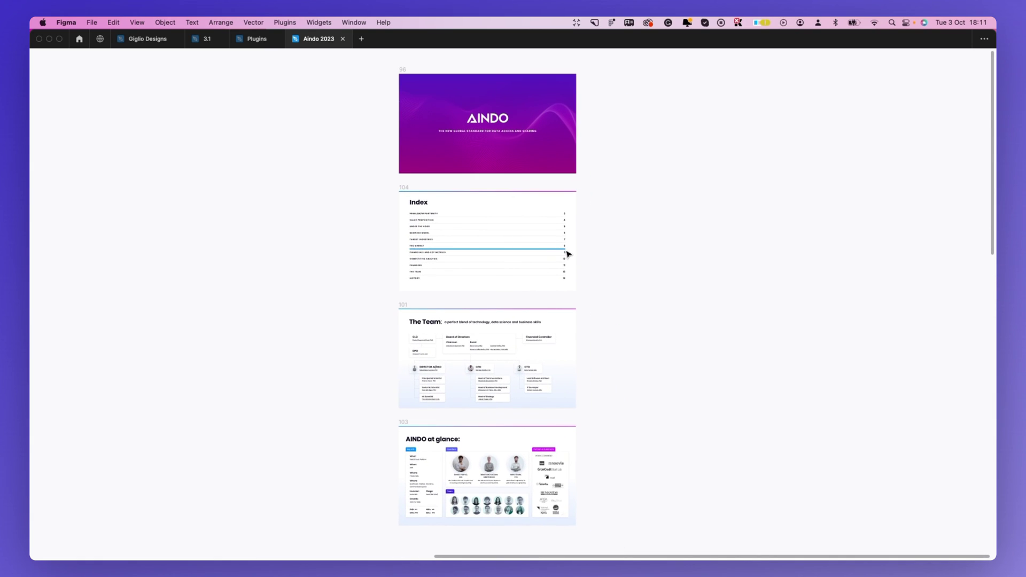